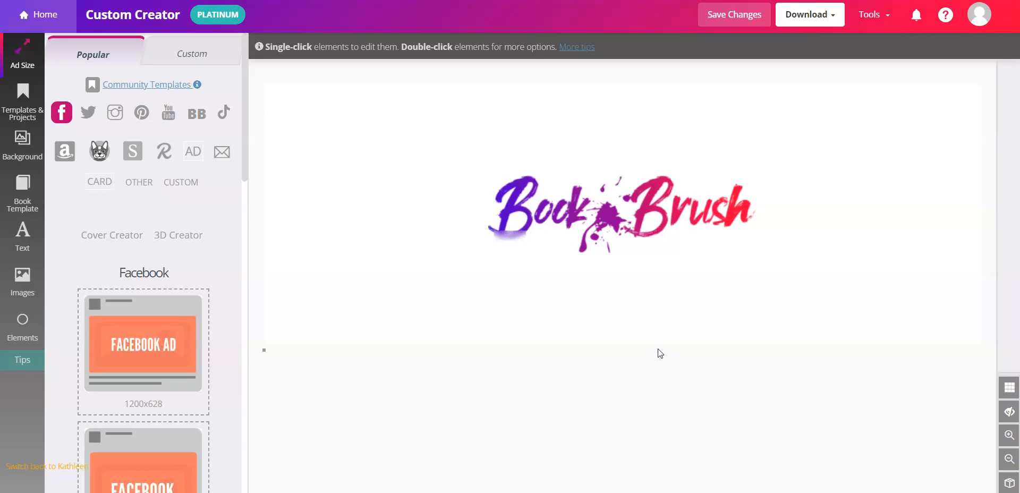
# Choose the 1200x628 Facebook Ad size and fill its background with a misty green forest photo from a stock search for "forest"
pyautogui.click(145, 346)
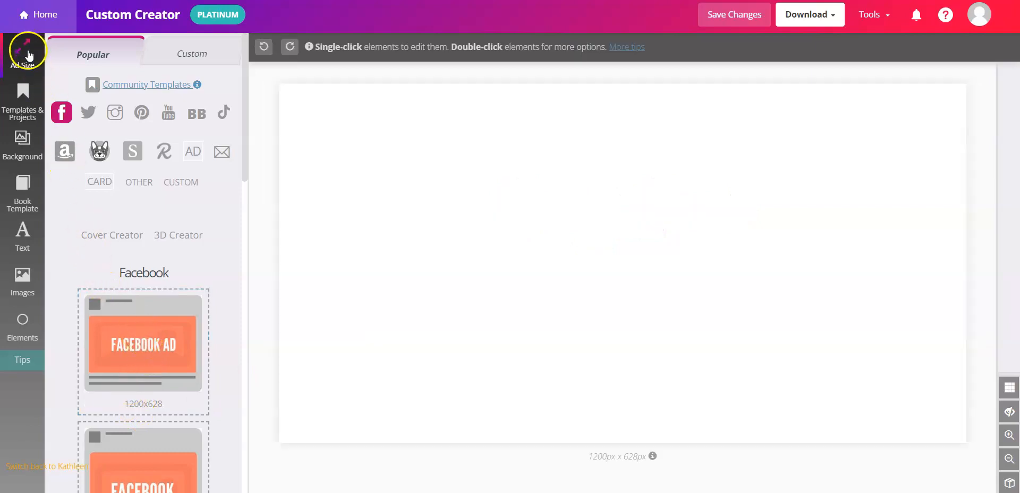
pyautogui.click(23, 152)
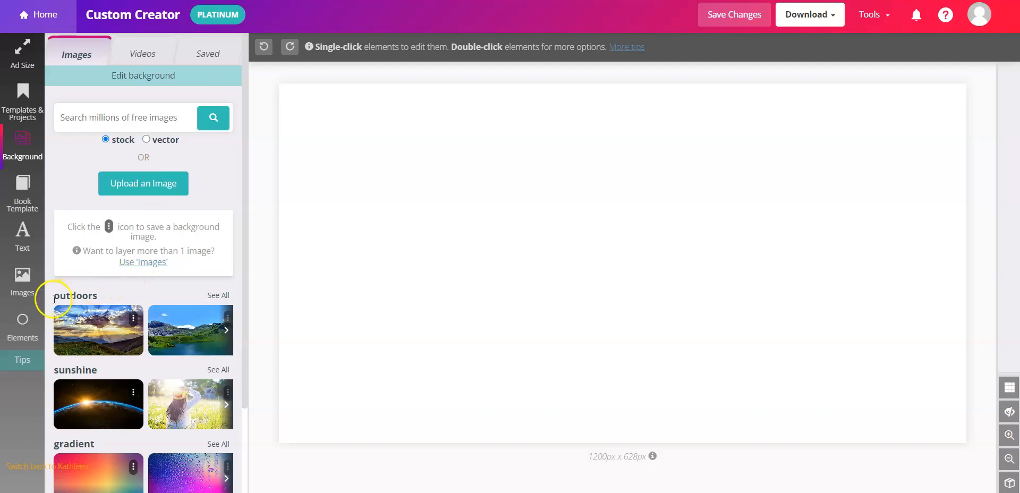
pyautogui.scroll(-1, 126, 340)
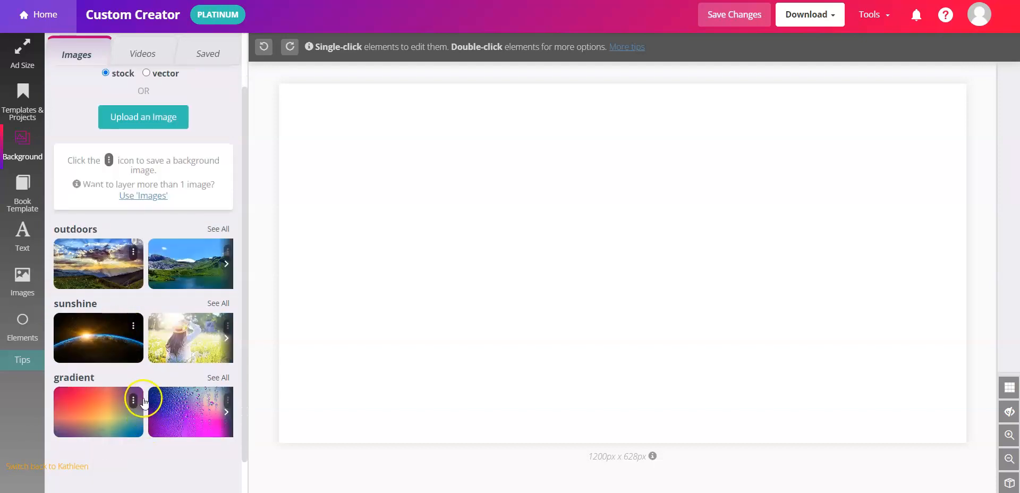
pyautogui.scroll(1, 138, 371)
pyautogui.click(82, 118)
pyautogui.write('for')
pyautogui.click(140, 153)
pyautogui.click(213, 118)
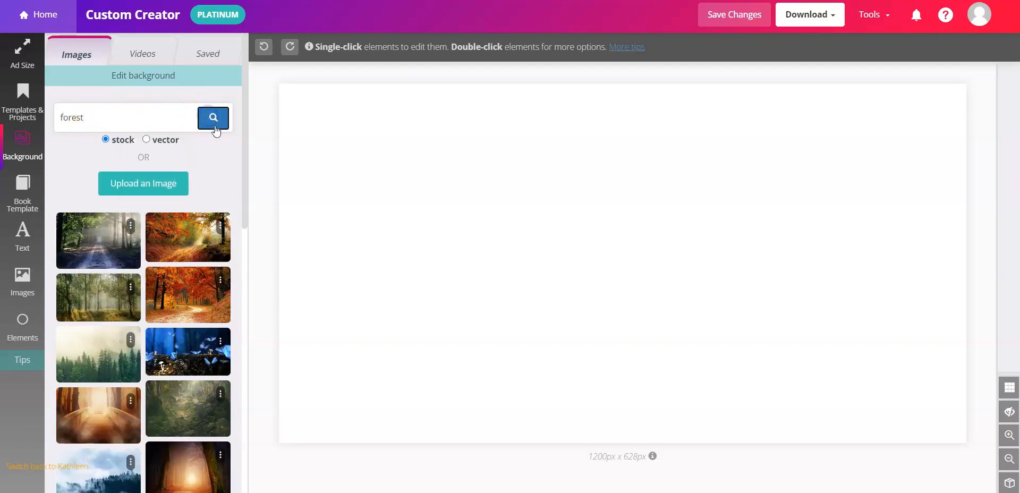
pyautogui.click(84, 296)
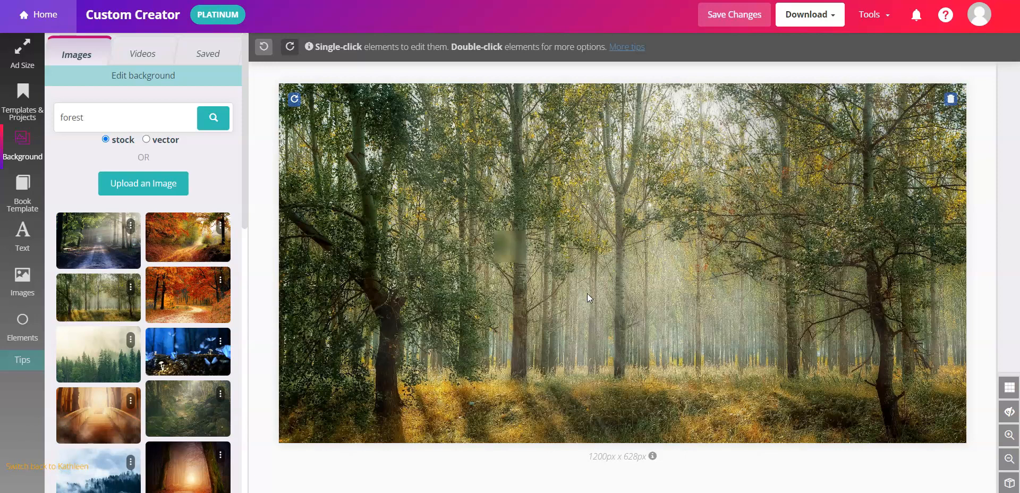
# Enlarge the forest background image slightly and reposition it within the ad canvas
pyautogui.doubleClick(513, 237)
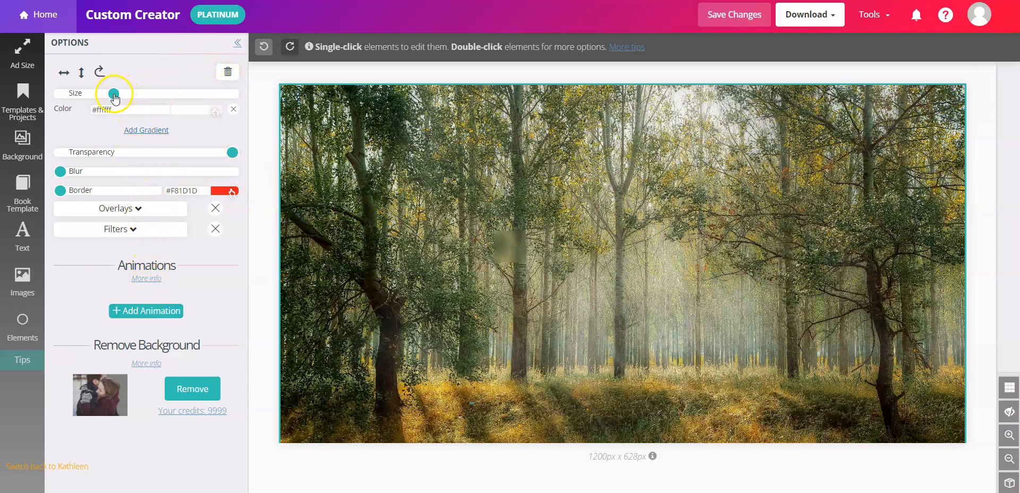
pyautogui.moveTo(109, 94); pyautogui.dragTo(118, 95)
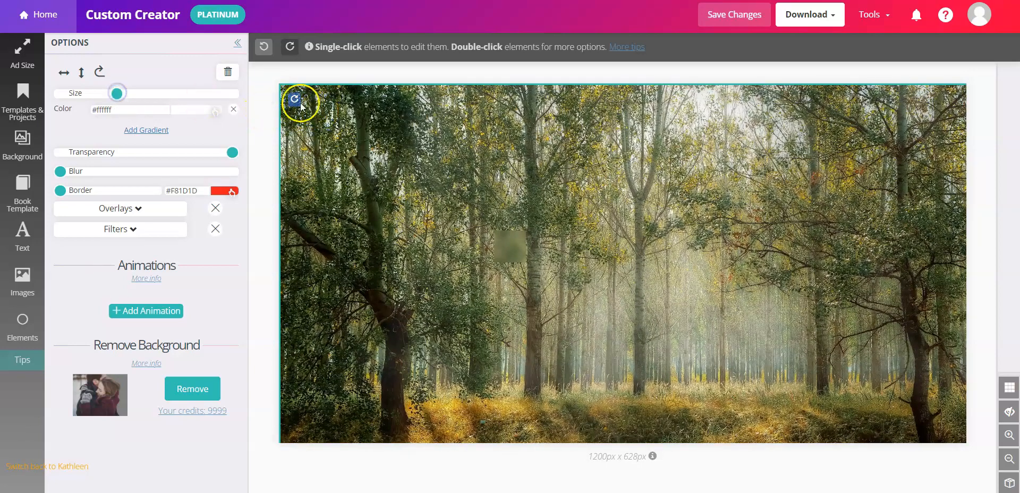
pyautogui.moveTo(278, 92)
pyautogui.mouseDown()
pyautogui.moveTo(258, 95)
pyautogui.moveTo(278, 93)
pyautogui.mouseUp()
pyautogui.moveTo(554, 224); pyautogui.dragTo(555, 214)
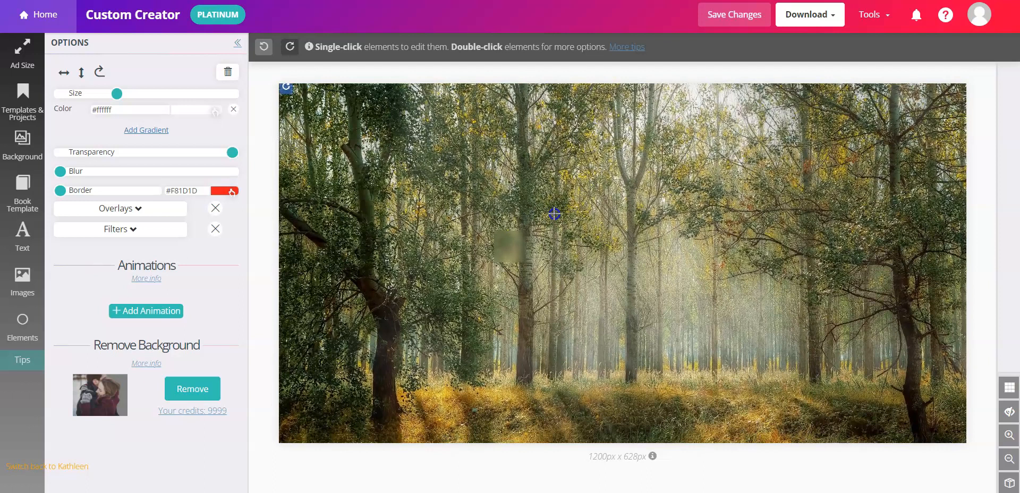
# Set the background colour to red #f70808 and make the forest image partly transparent to tint it
pyautogui.moveTo(59, 108); pyautogui.dragTo(83, 109)
pyautogui.click(83, 109)
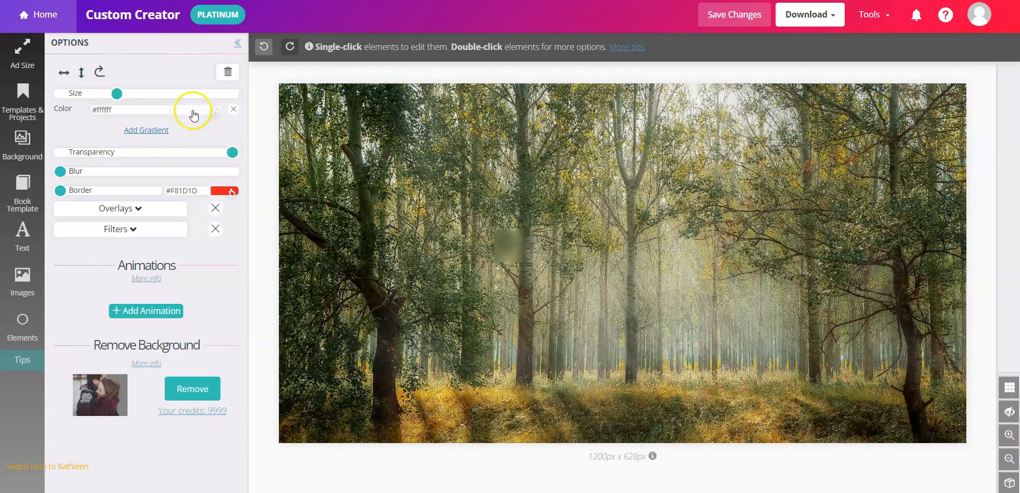
pyautogui.click(212, 111)
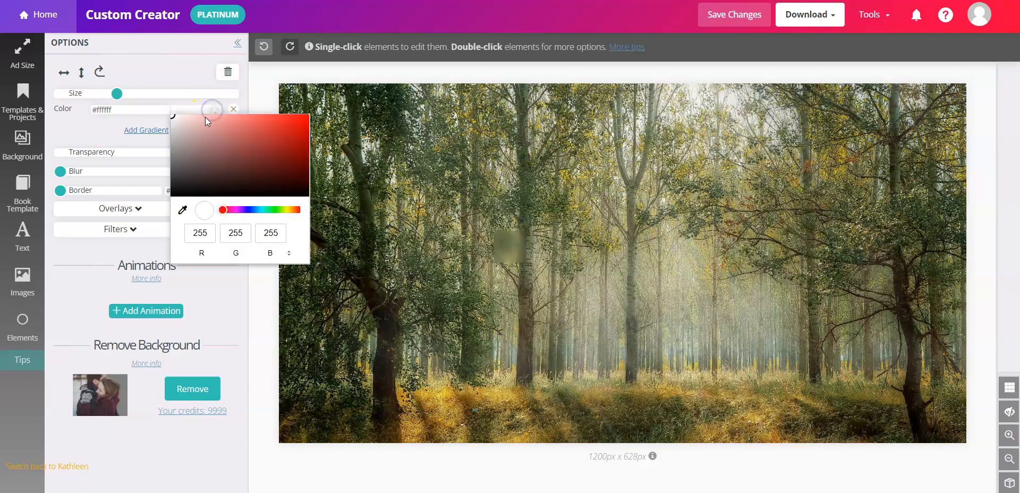
pyautogui.click(304, 116)
pyautogui.click(163, 69)
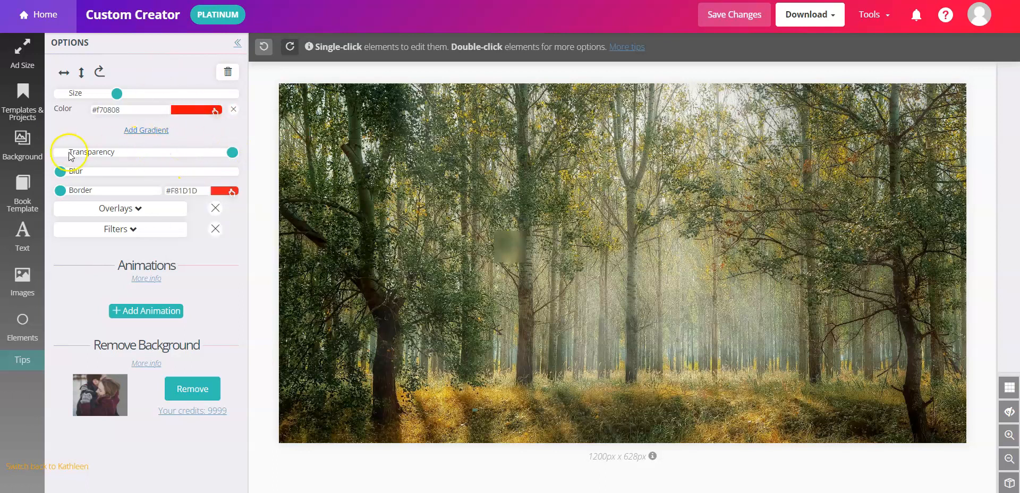
pyautogui.moveTo(231, 152); pyautogui.dragTo(196, 161)
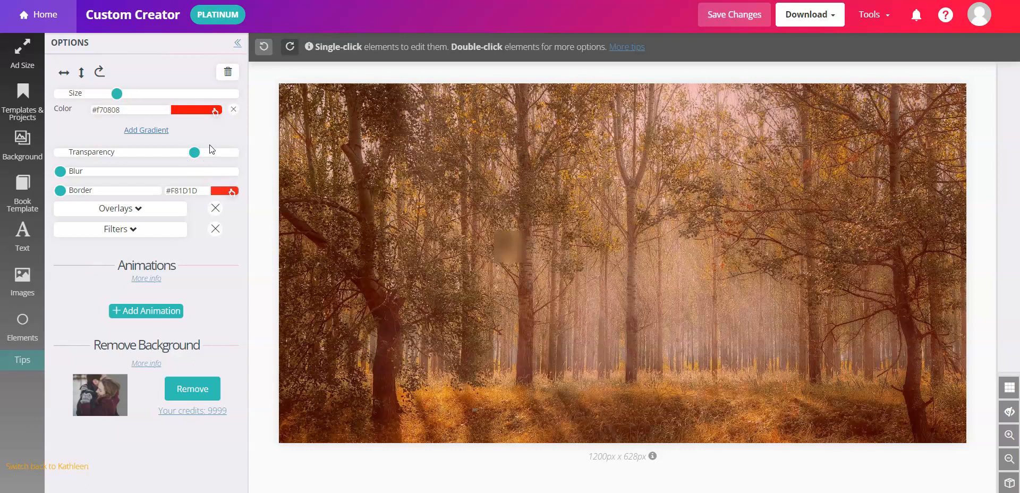
# Change the forest image's tint colour to orange-red #f73808
pyautogui.click(207, 110)
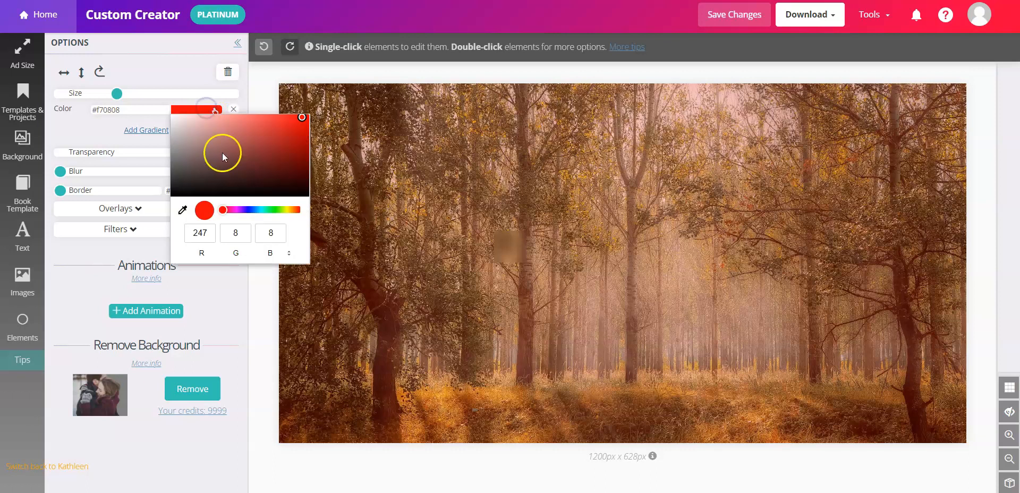
pyautogui.moveTo(234, 215); pyautogui.dragTo(300, 213)
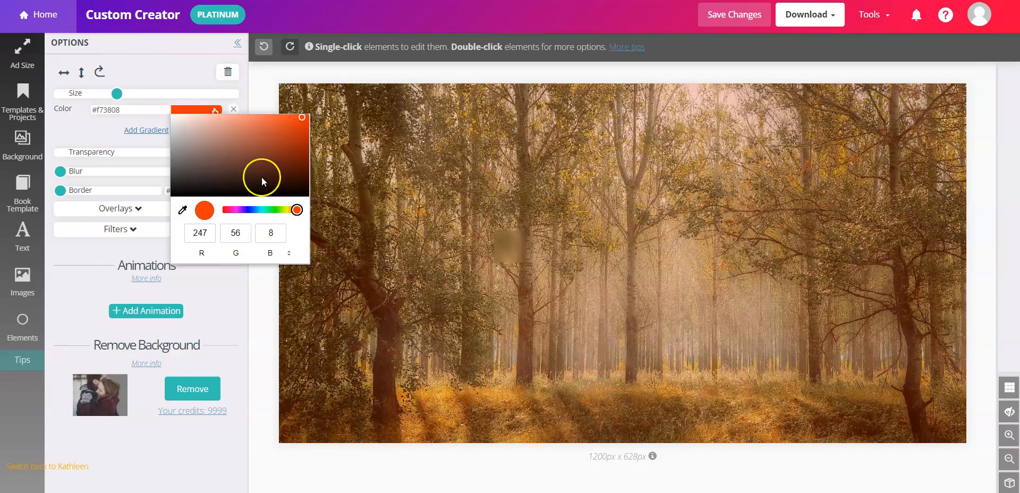
pyautogui.click(166, 67)
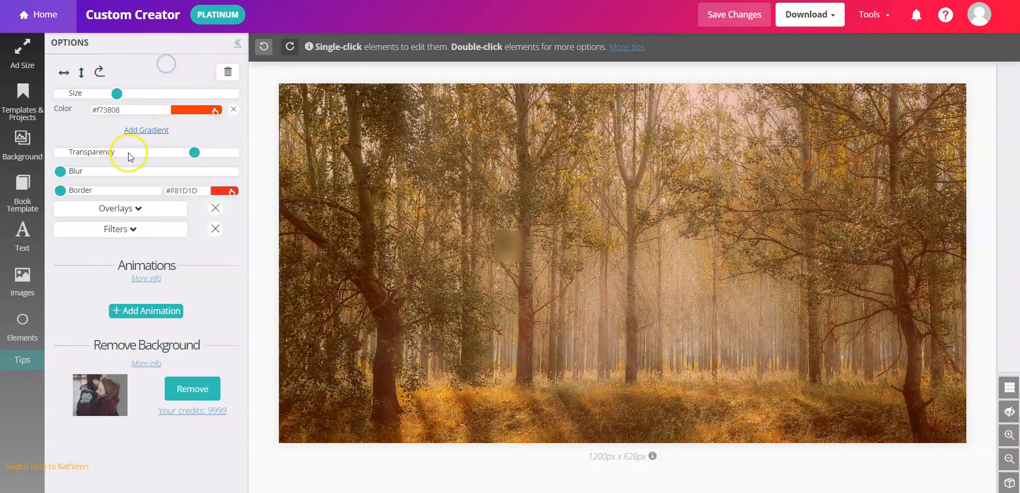
# Remove the tint by restoring full opacity and clearing the colour, and blur the forest image slightly
pyautogui.moveTo(195, 152); pyautogui.dragTo(232, 153)
pyautogui.click(233, 110)
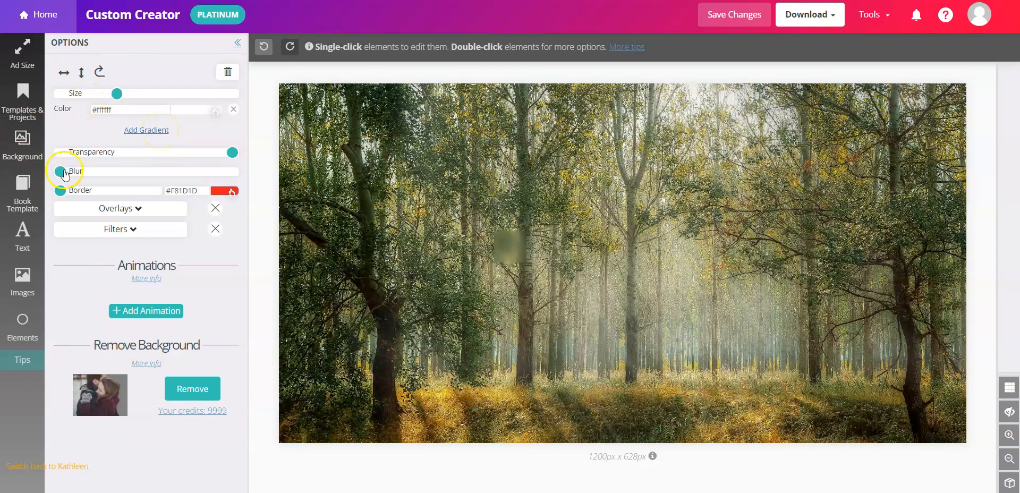
pyautogui.moveTo(63, 173)
pyautogui.mouseDown()
pyautogui.moveTo(89, 181)
pyautogui.moveTo(61, 182)
pyautogui.moveTo(73, 183)
pyautogui.mouseUp()
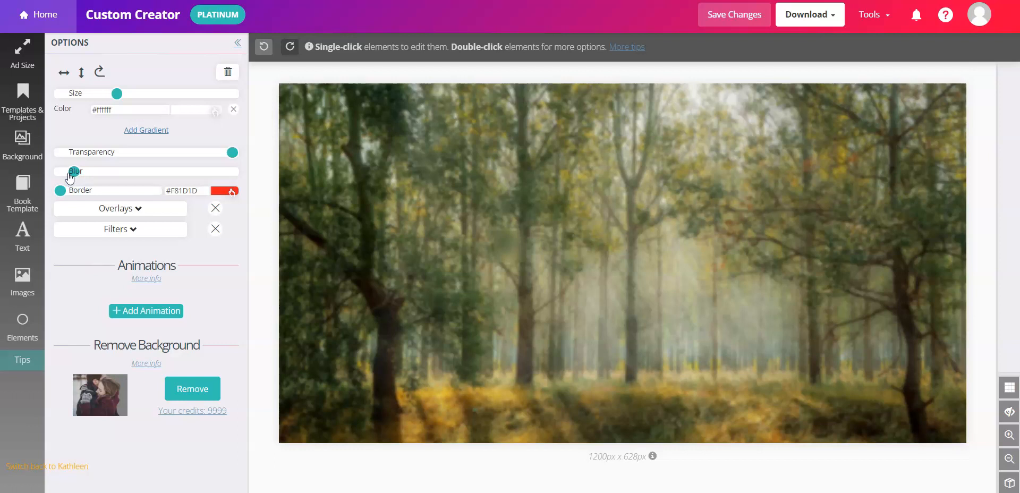
# Remove the blur and add a thick border in cyan #20eaf8 around the forest image
pyautogui.moveTo(69, 175); pyautogui.dragTo(115, 192)
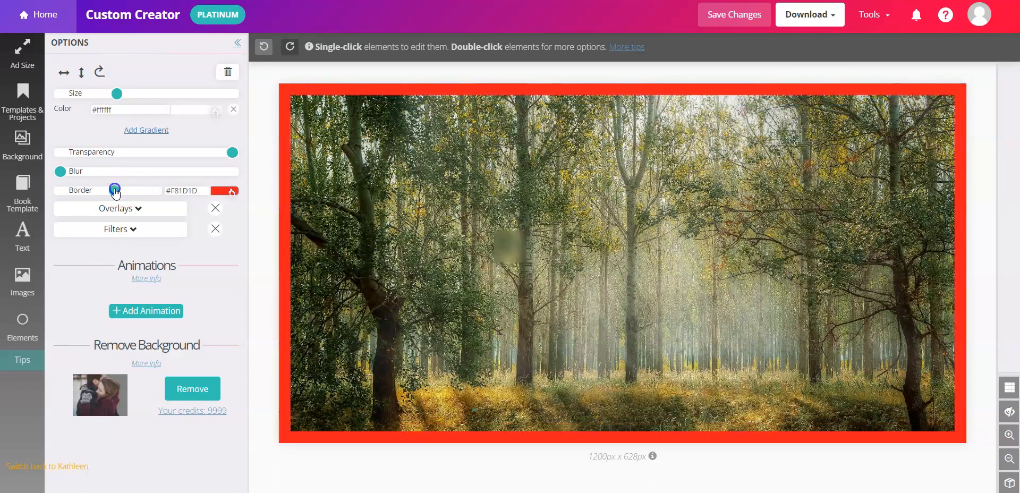
pyautogui.click(217, 191)
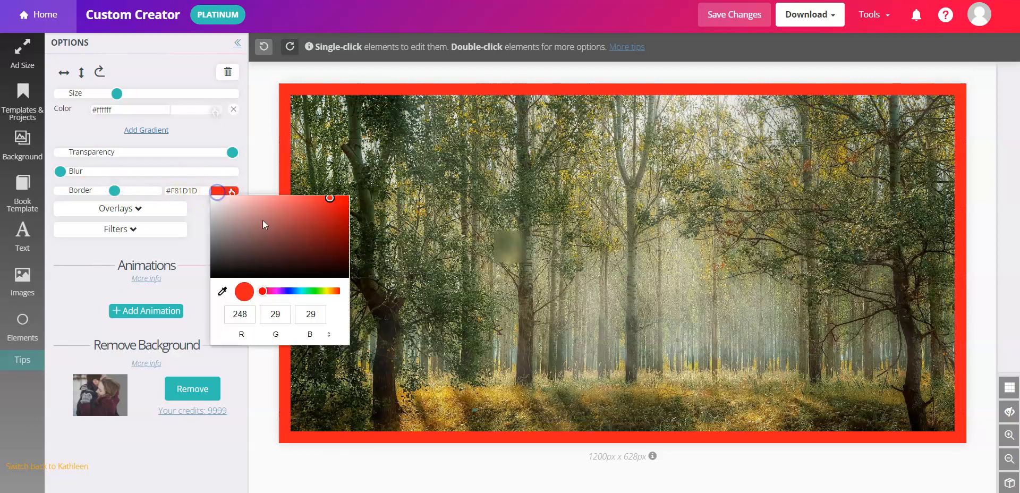
pyautogui.click(302, 291)
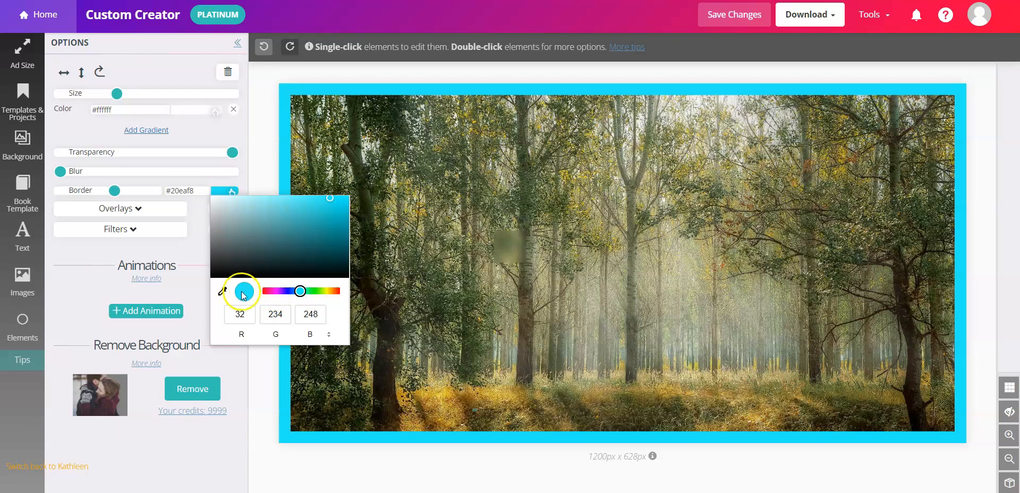
# Sample the golden colour #d0ba41 from the forest photo for the border, and reduce the border width to zero
pyautogui.click(222, 292)
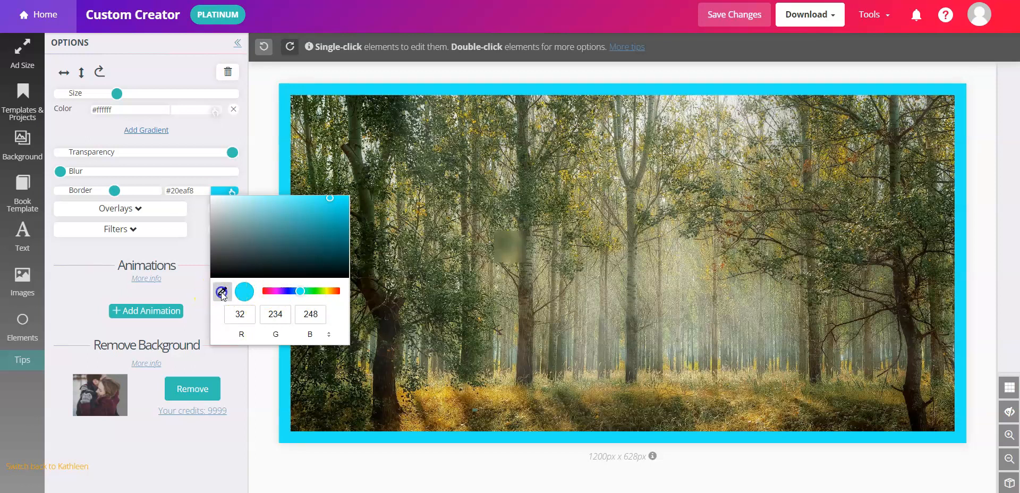
pyautogui.click(439, 395)
pyautogui.moveTo(114, 191); pyautogui.dragTo(53, 198)
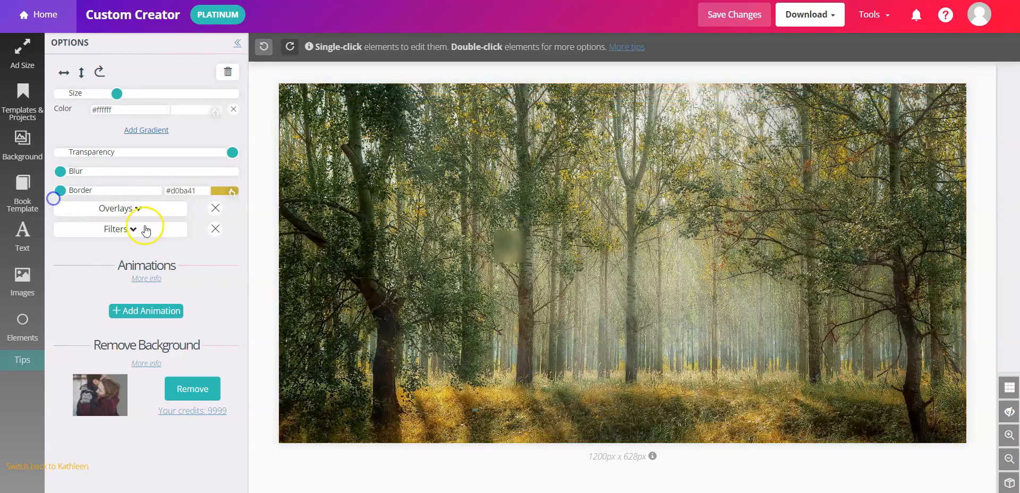
# Apply a textured overlay from further down the overlay choices to the forest image
pyautogui.click(139, 211)
pyautogui.click(138, 208)
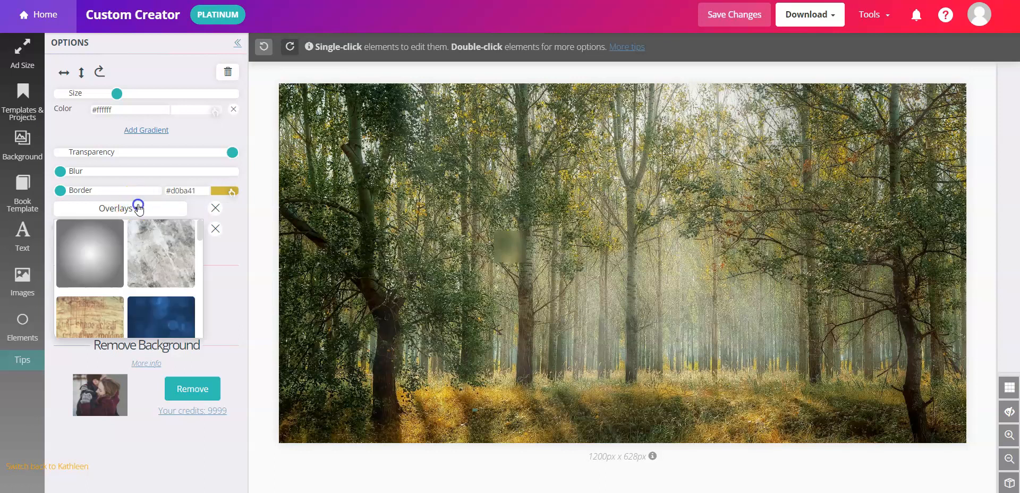
pyautogui.click(167, 247)
pyautogui.scroll(-3, 166, 246)
pyautogui.click(80, 291)
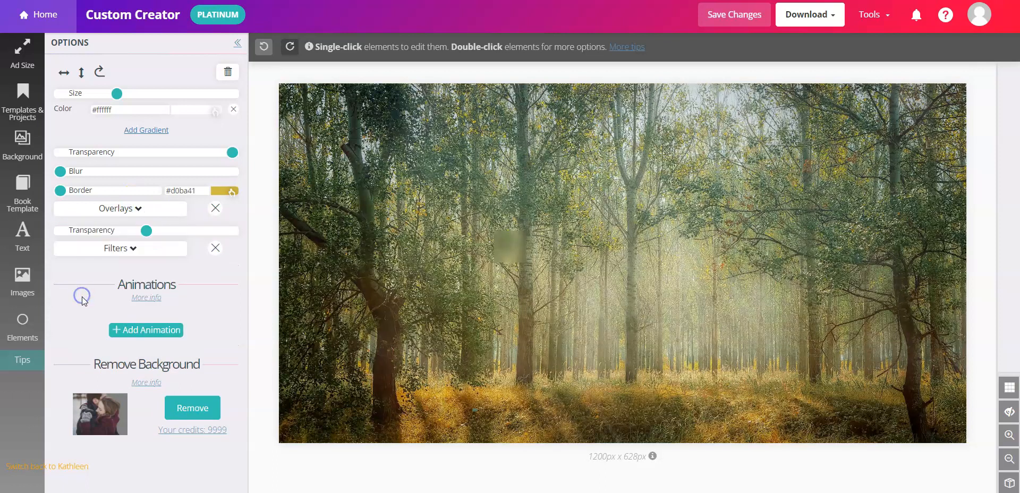
# Strengthen the overlay by adjusting its transparency, and remove the overlay from the forest image
pyautogui.click(145, 230)
pyautogui.moveTo(145, 230)
pyautogui.mouseDown()
pyautogui.moveTo(106, 229)
pyautogui.moveTo(204, 230)
pyautogui.moveTo(50, 227)
pyautogui.moveTo(245, 218)
pyautogui.moveTo(187, 230)
pyautogui.moveTo(87, 227)
pyautogui.moveTo(129, 232)
pyautogui.mouseUp()
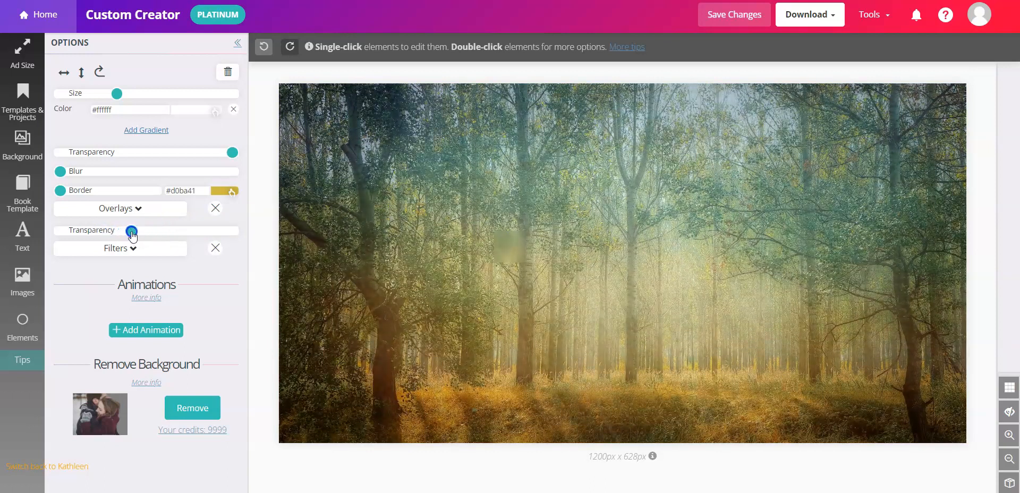
pyautogui.click(215, 208)
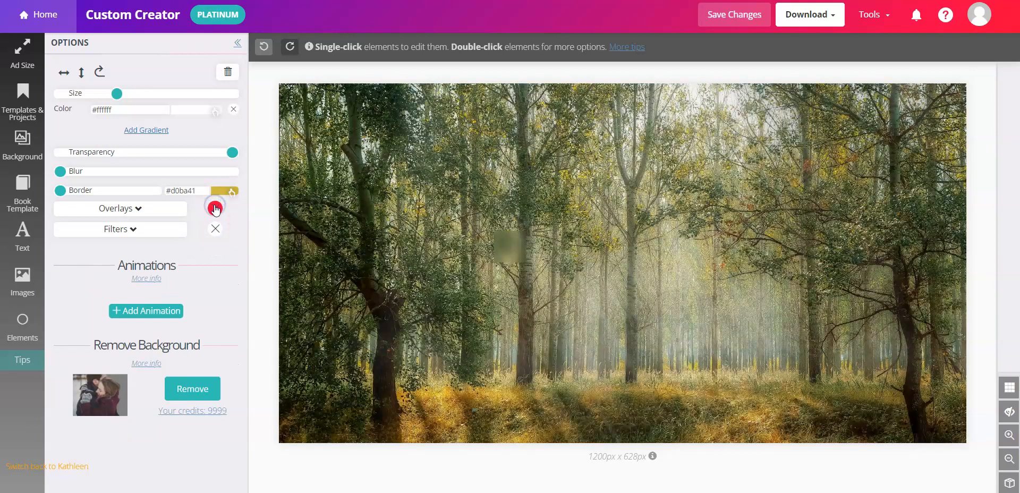
# Try the Aden, Claredon and Crema filters one after another on the forest image
pyautogui.click(132, 230)
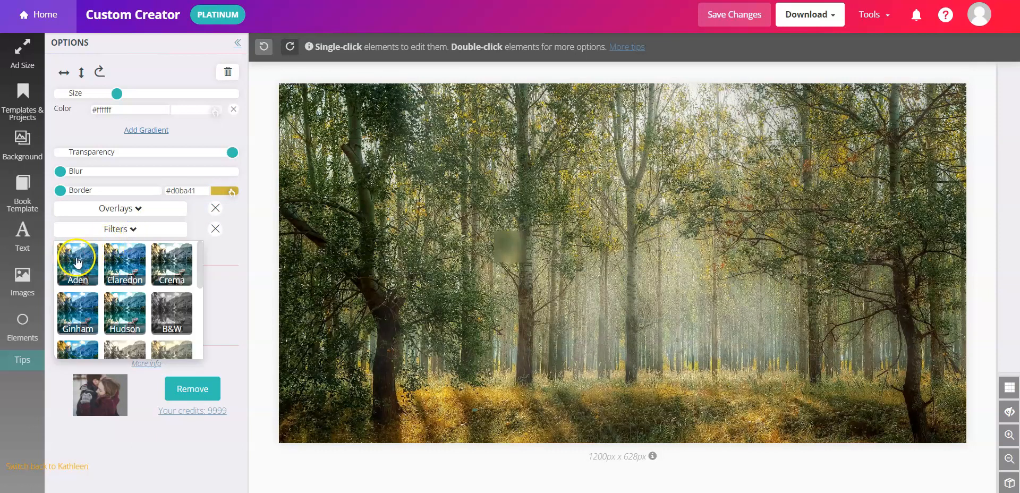
pyautogui.click(80, 260)
pyautogui.click(136, 229)
pyautogui.click(126, 257)
pyautogui.click(133, 229)
pyautogui.click(169, 261)
# Apply the B&W filter to the forest image
pyautogui.click(134, 230)
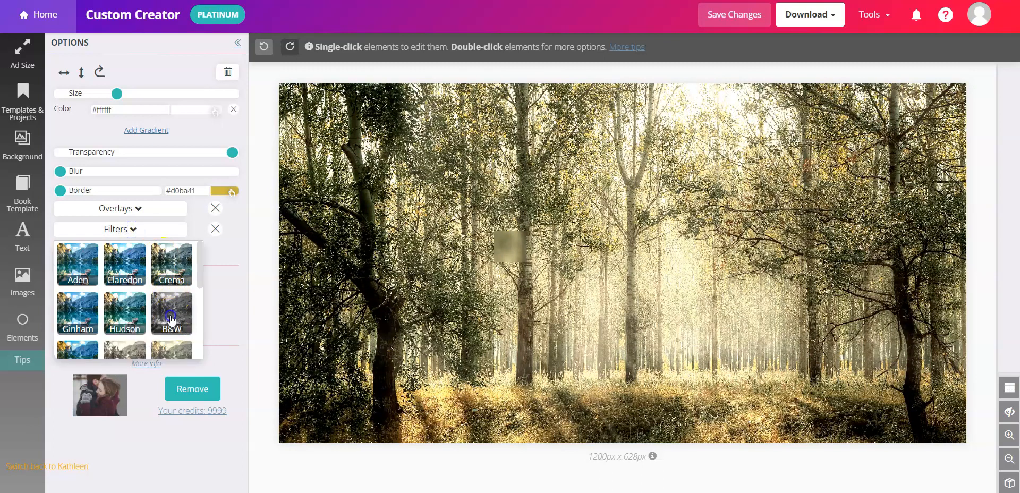
pyautogui.click(175, 307)
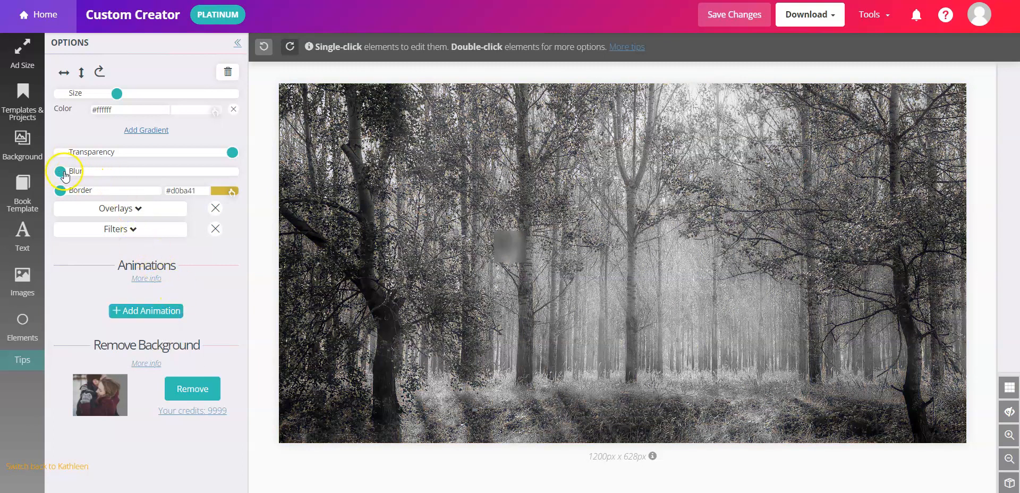
pyautogui.moveTo(60, 171)
pyautogui.mouseDown()
pyautogui.moveTo(80, 171)
pyautogui.moveTo(60, 171)
pyautogui.mouseUp()
# Apply the fade filter that blends the forest image's left side into the background colour
pyautogui.click(133, 229)
pyautogui.scroll(-5, 139, 291)
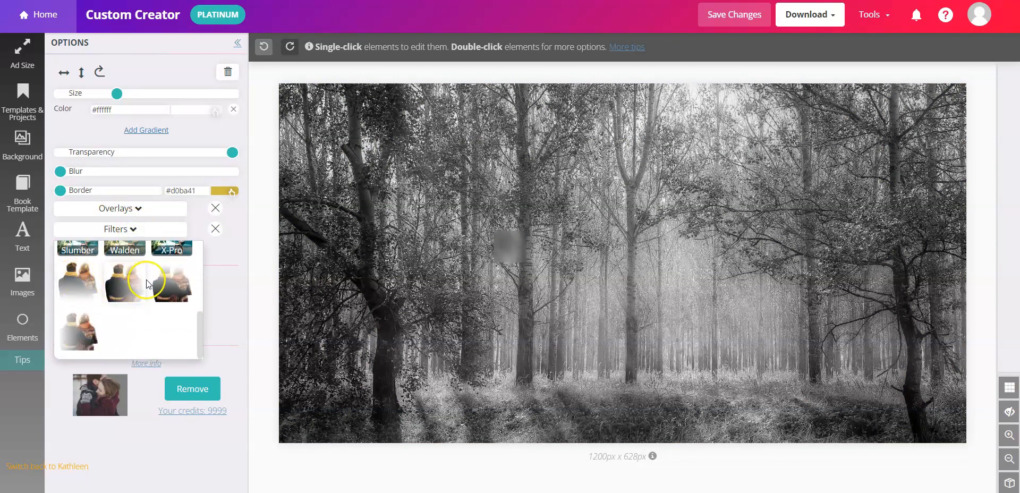
pyautogui.click(71, 334)
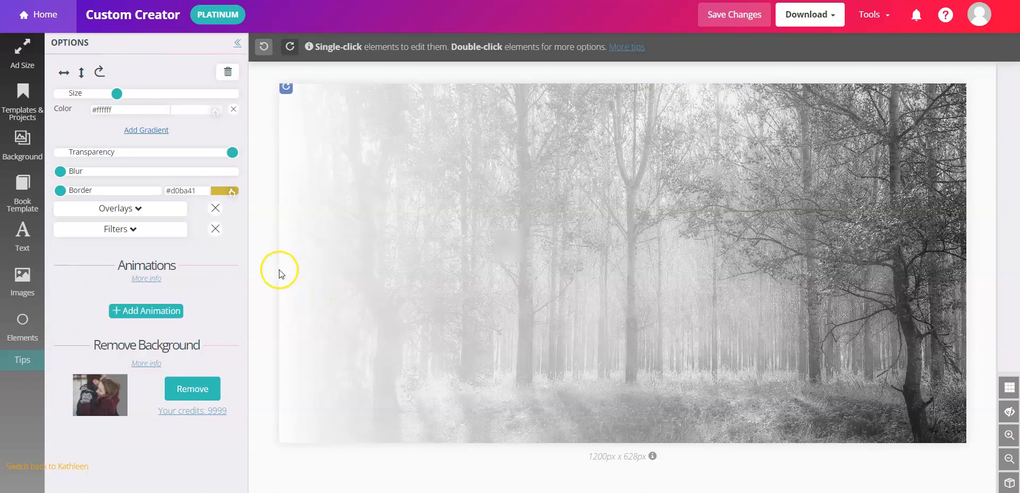
# Set the background colour behind the faded forest image to light orange #f0b96a
pyautogui.click(130, 229)
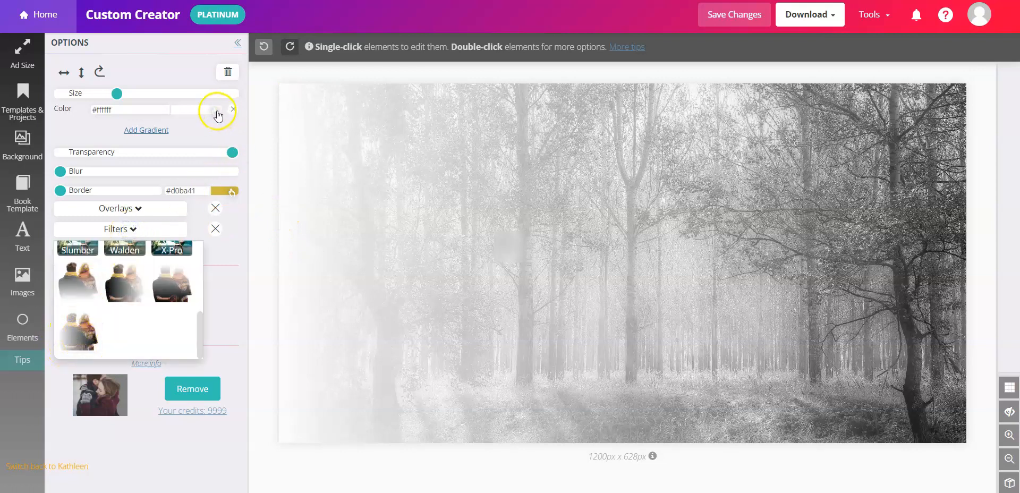
pyautogui.click(217, 113)
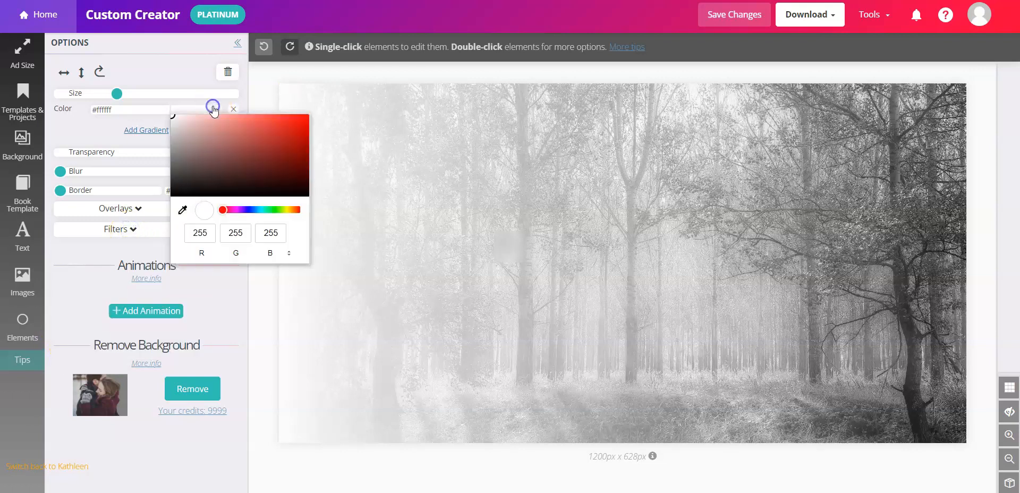
pyautogui.click(294, 215)
pyautogui.click(248, 120)
pyautogui.click(110, 241)
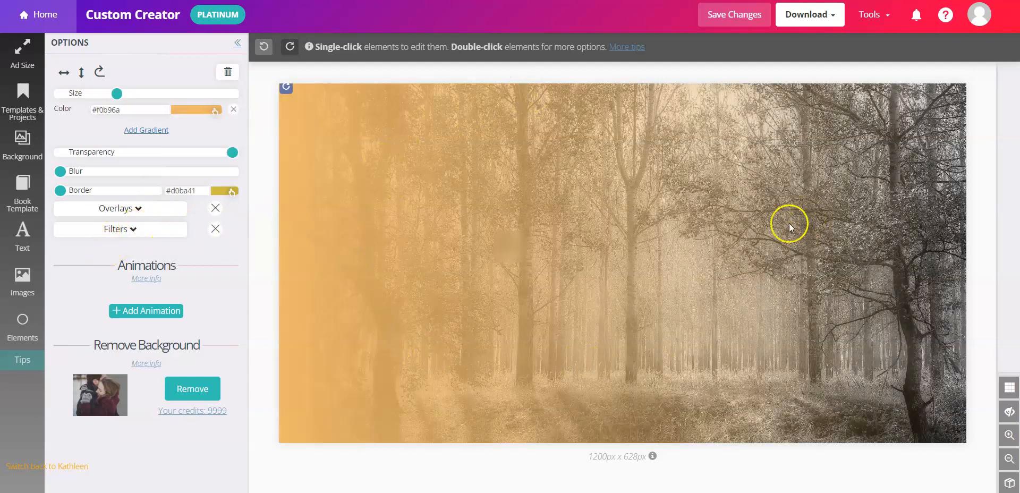
# Try the fade filter for the forest image's bottom edge, followed by the one for its right side
pyautogui.click(132, 233)
pyautogui.click(74, 285)
pyautogui.click(134, 230)
pyautogui.click(129, 281)
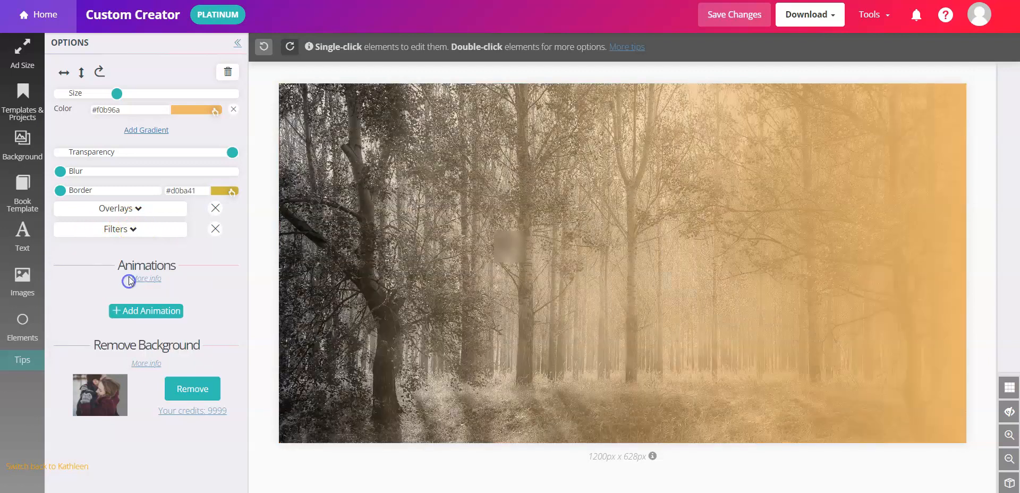
# Apply the fade filter that blends the forest image's top edge into the orange background colour
pyautogui.click(136, 232)
pyautogui.click(167, 285)
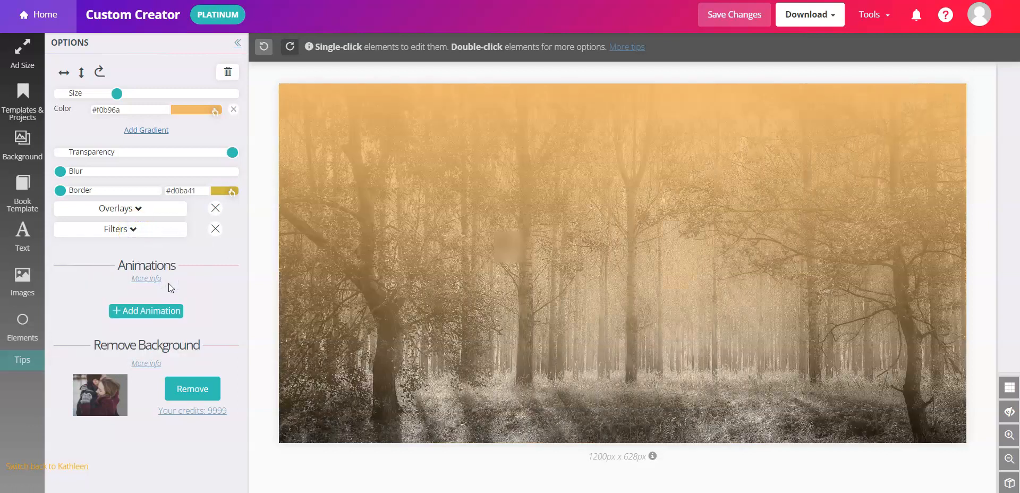
pyautogui.moveTo(60, 171)
pyautogui.mouseDown()
pyautogui.moveTo(90, 170)
pyautogui.moveTo(60, 171)
pyautogui.mouseUp()
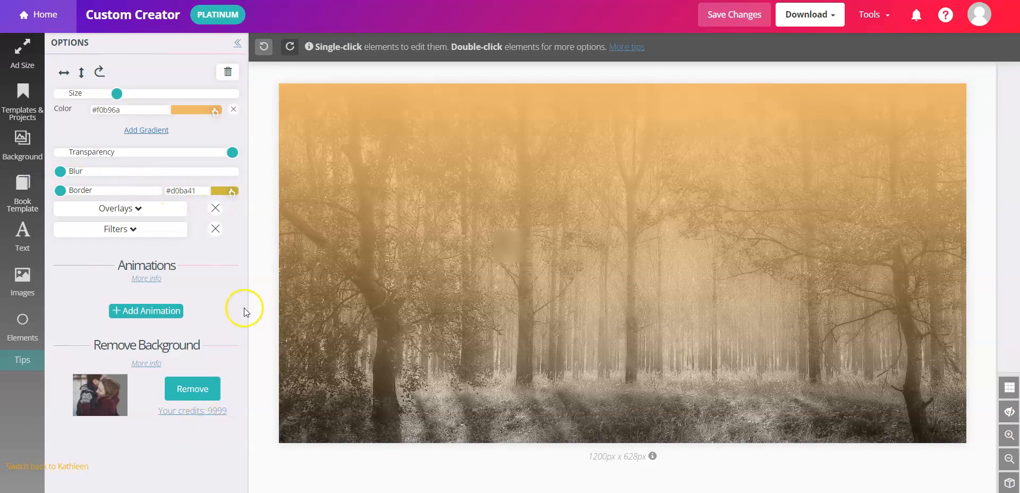